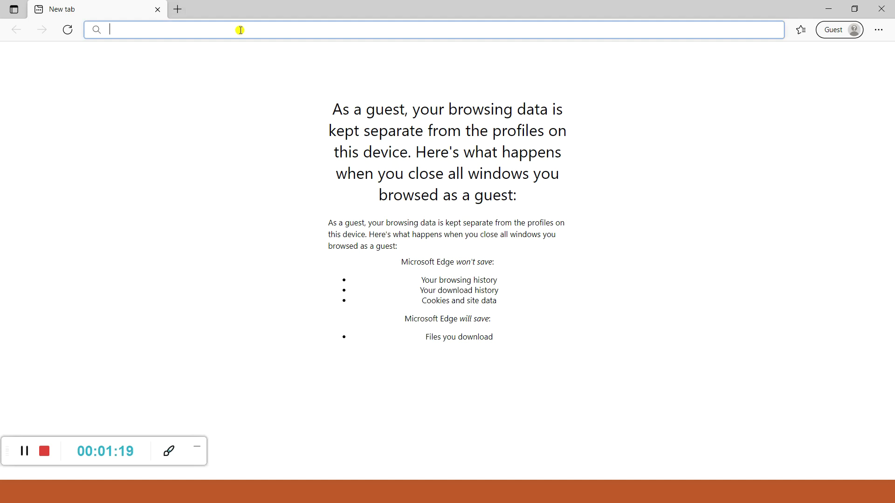
Load fast.com and let its speed test measure the unthrottled connection at 48 Mbps
text(fast.com)
key(Return)
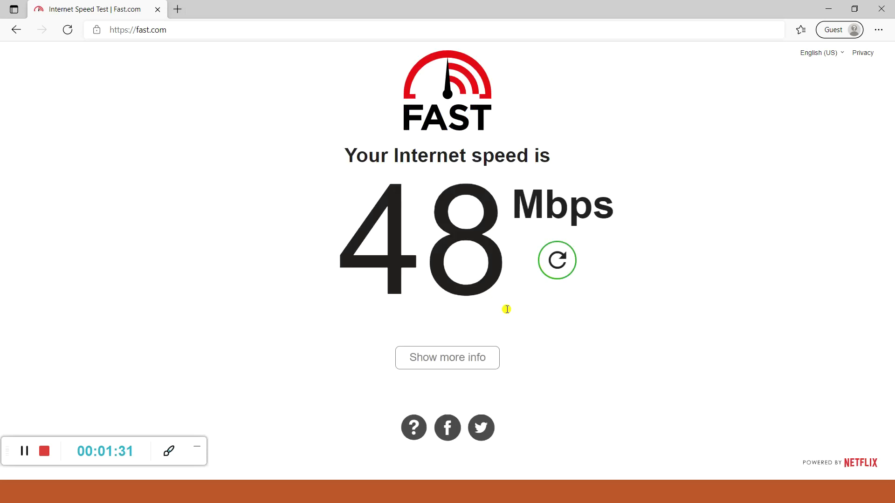
Open DevTools, set Network throttling to Slow 3G, and reload fast.com to measure 400 Kbps
key(F12)
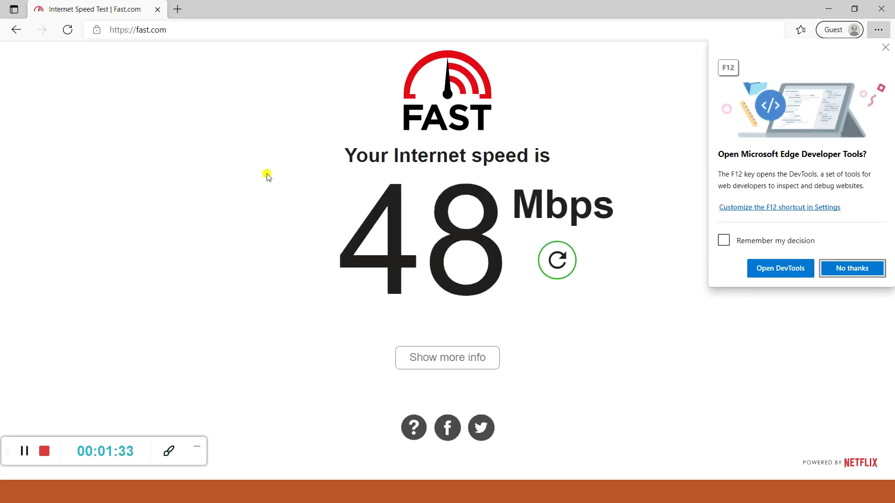
click(793, 274)
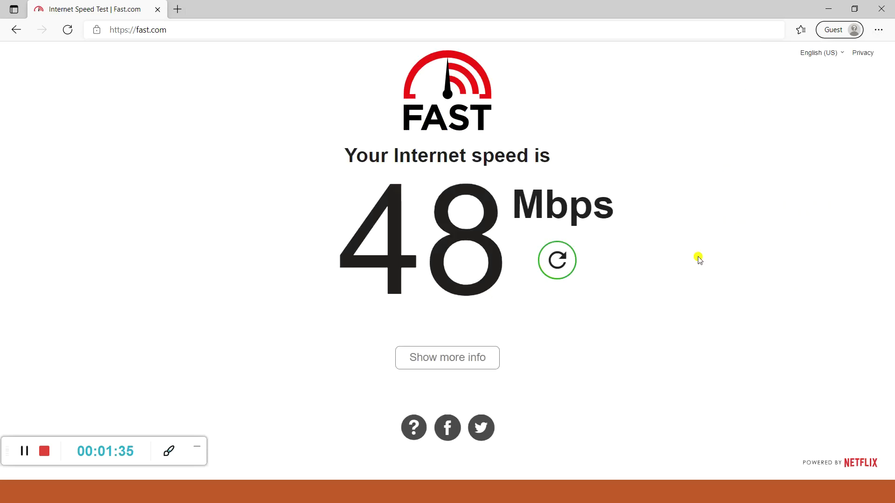
click(221, 239)
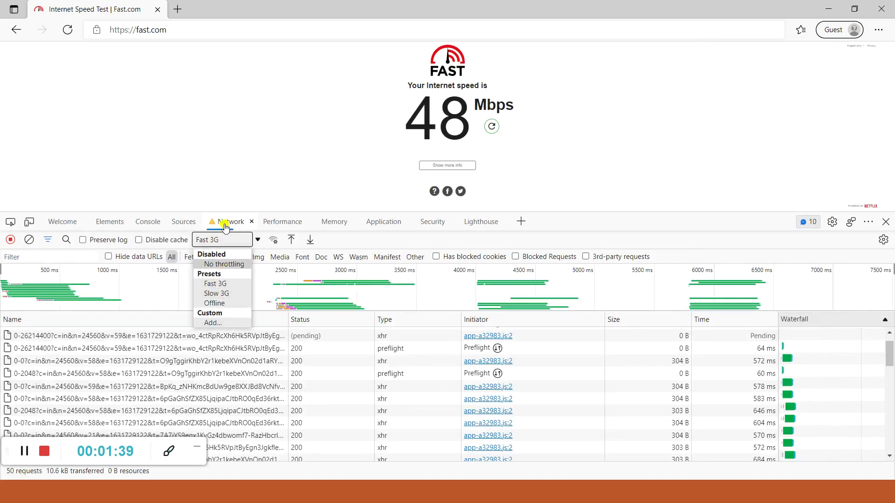
click(227, 224)
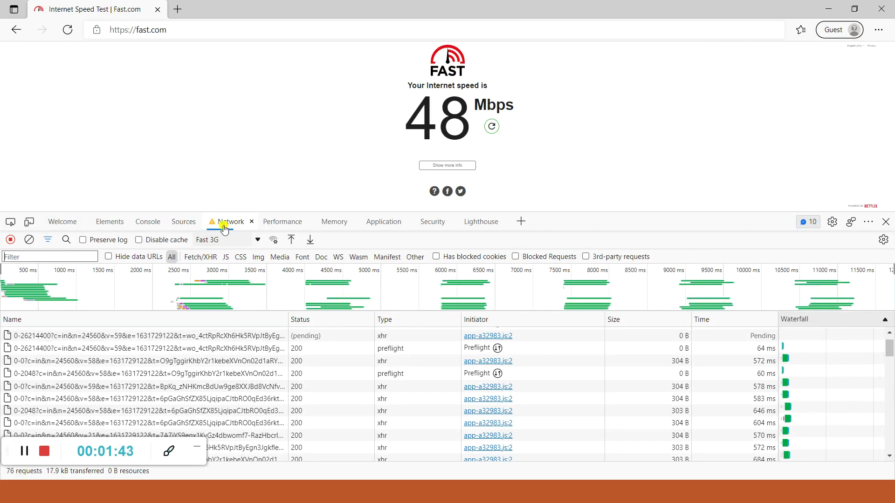
click(220, 243)
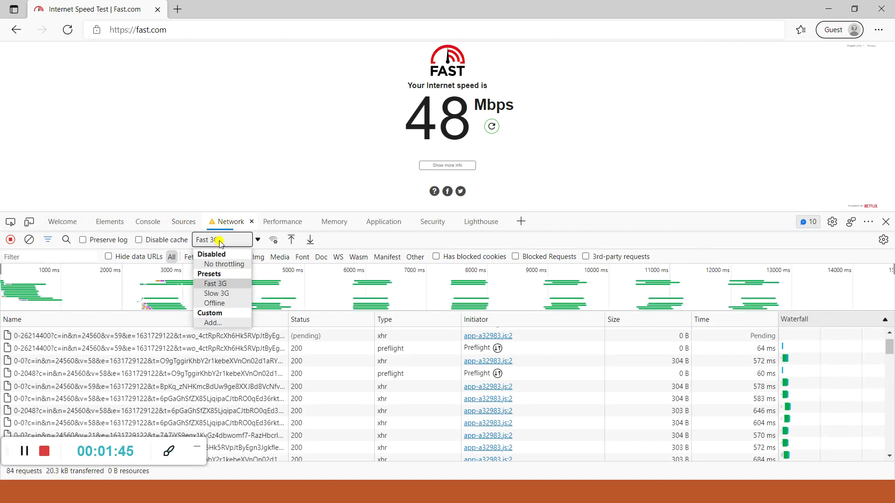
click(219, 293)
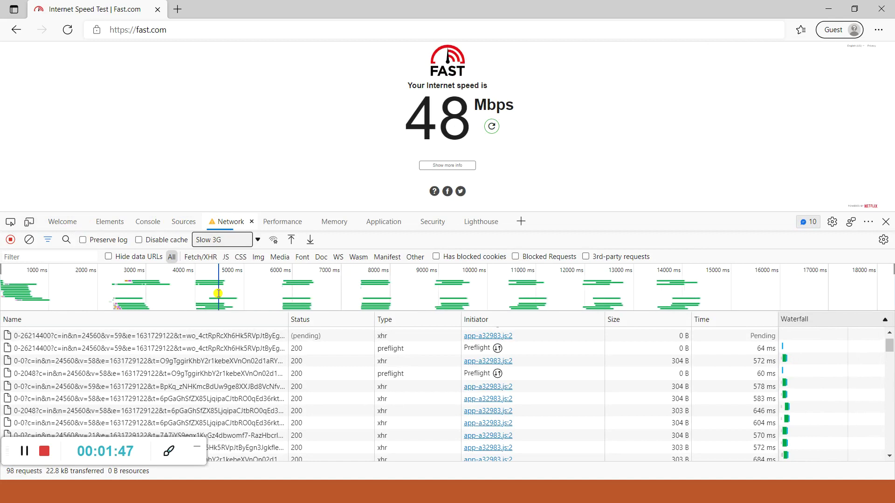
click(67, 30)
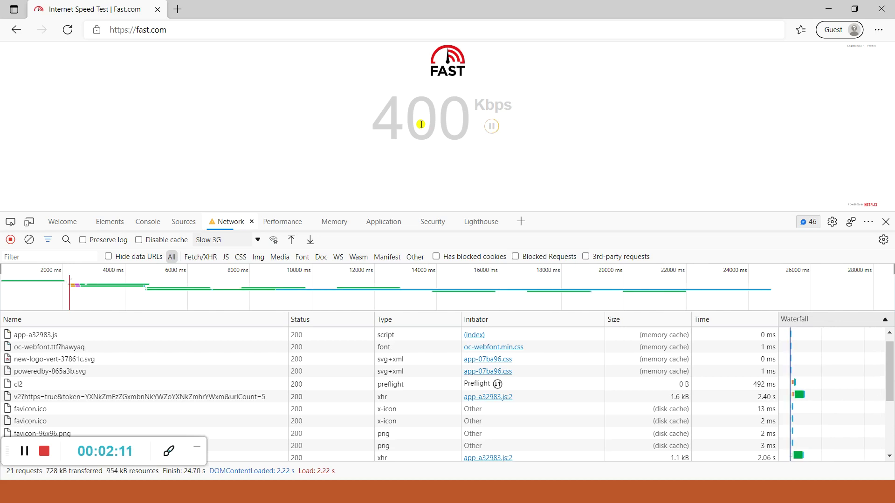
Retest fast.com under Fast 3G throttling (1.3 Mbps), then open the throttling profiles settings
click(226, 240)
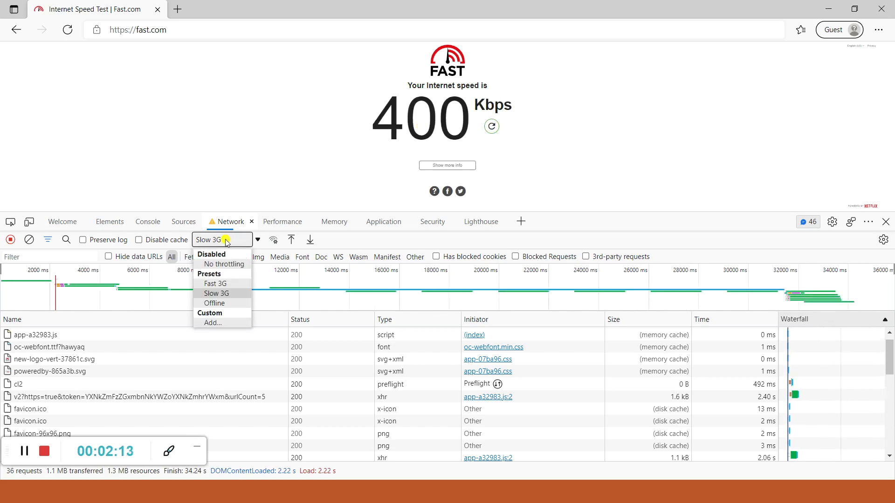
click(217, 283)
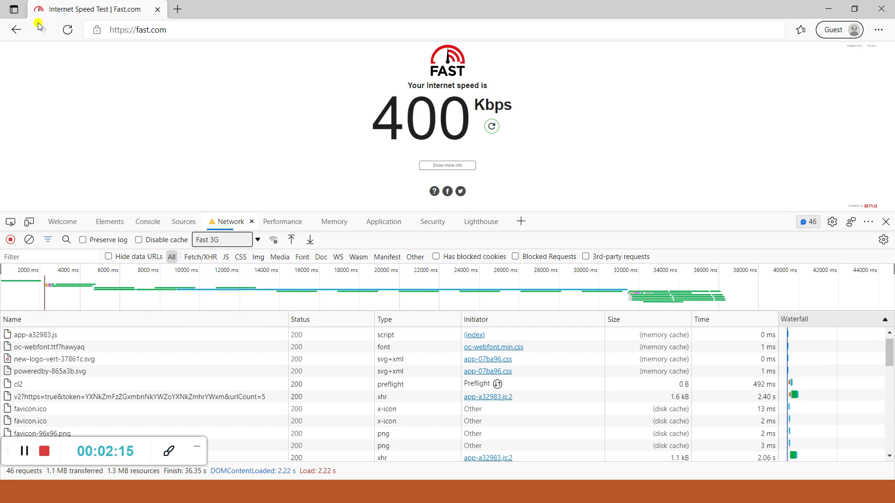
click(68, 29)
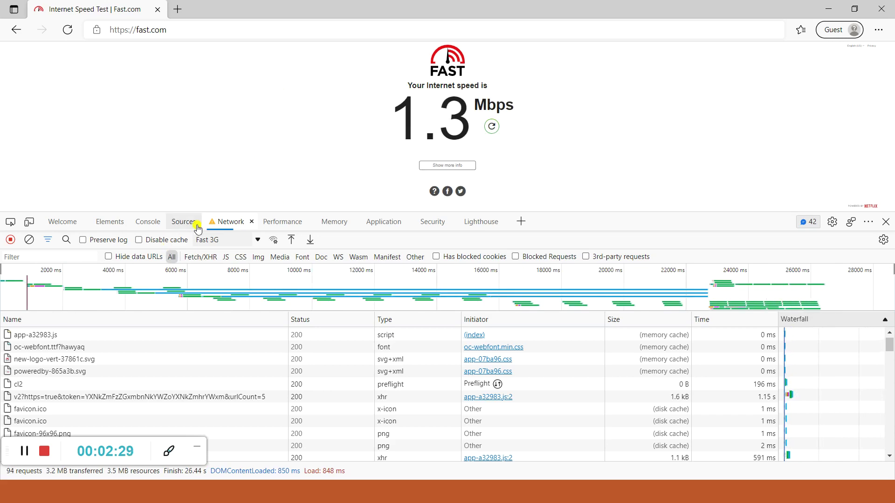
click(215, 240)
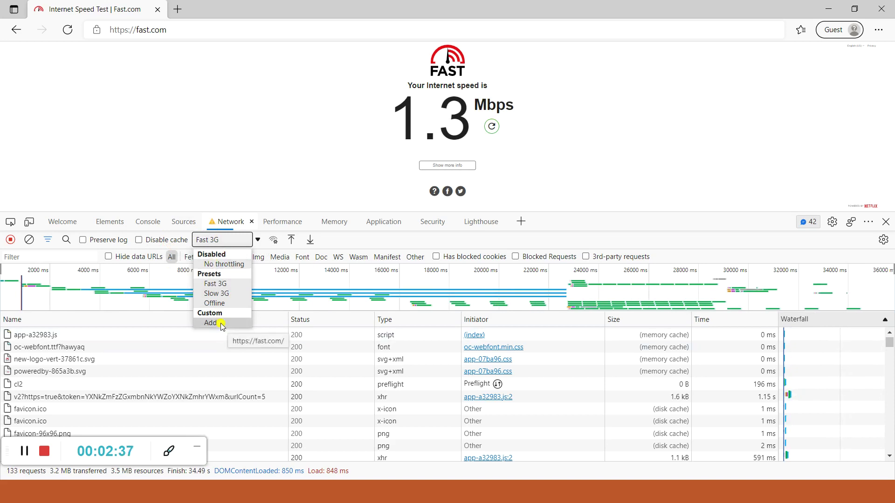
click(222, 324)
Add custom profile 'Test Profile 1' with 50 kbit/s download, 40 kbit/s upload and 5 ms latency
click(112, 258)
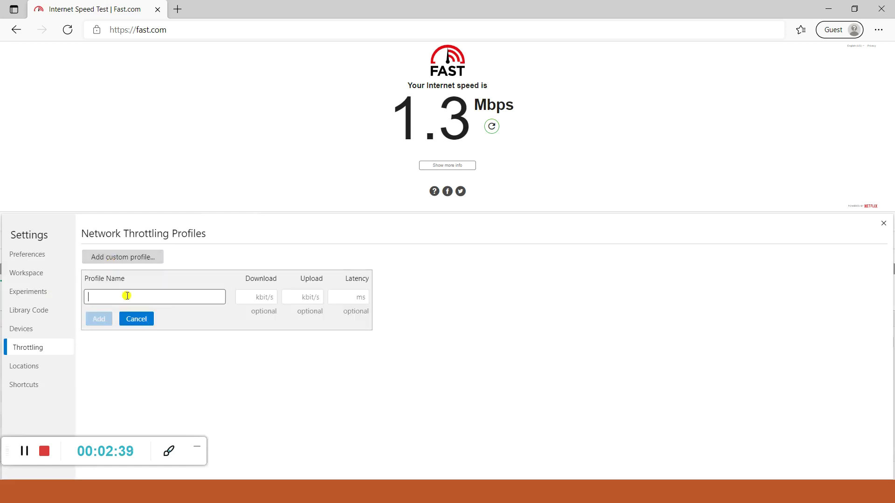
text(Test)
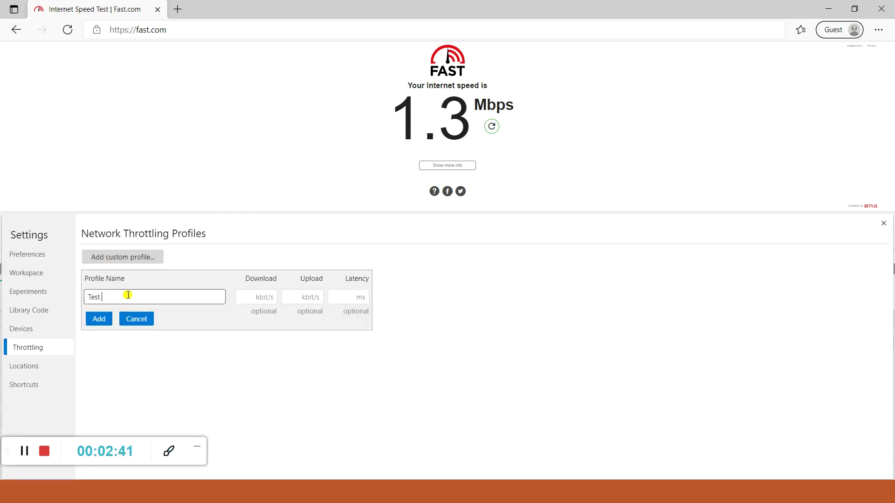
text( Profile 1)
click(259, 297)
text(5)
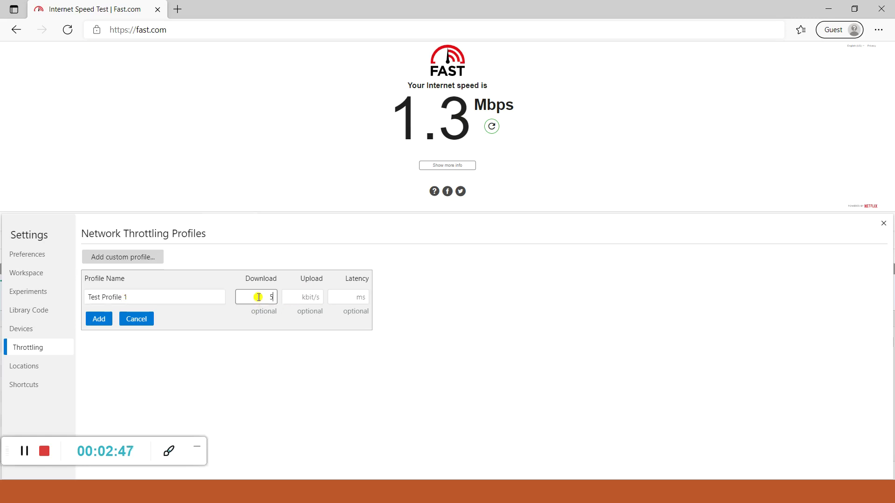
text(0)
click(302, 302)
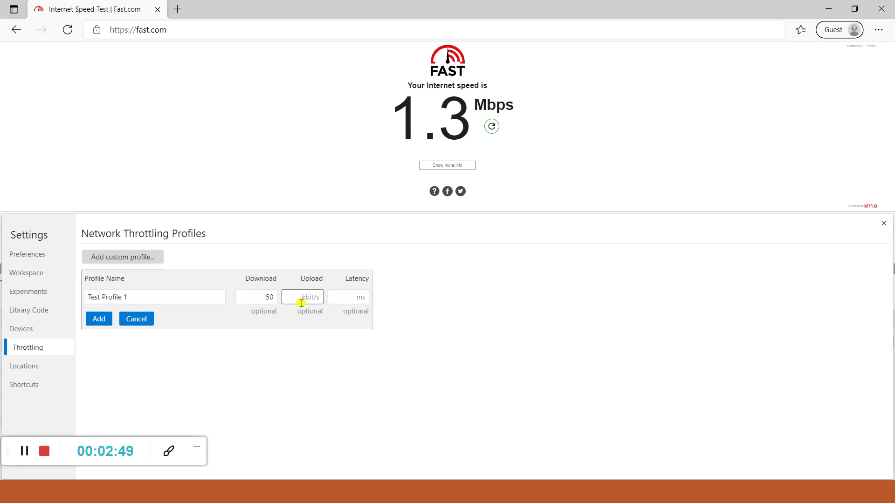
text(40)
key(Tab)
text(5)
click(99, 320)
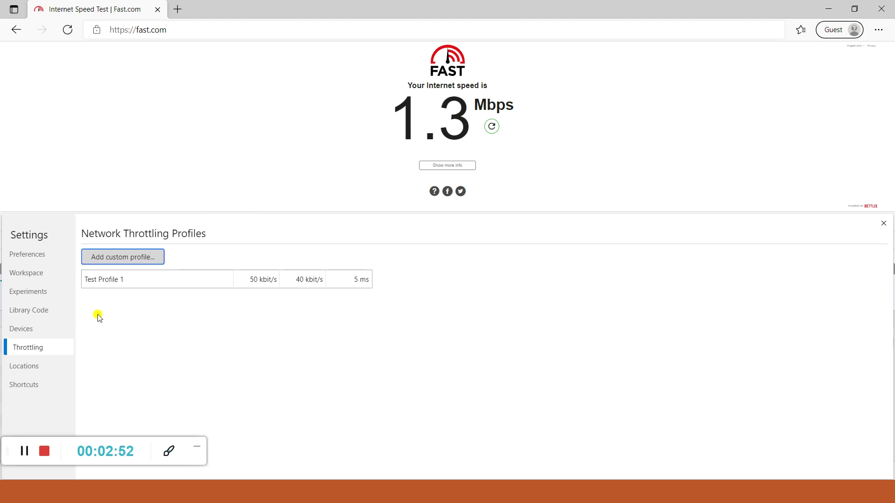
Apply the Test Profile 1 throttle and rerun Fast.com, which now reads 17 Kbps
click(883, 223)
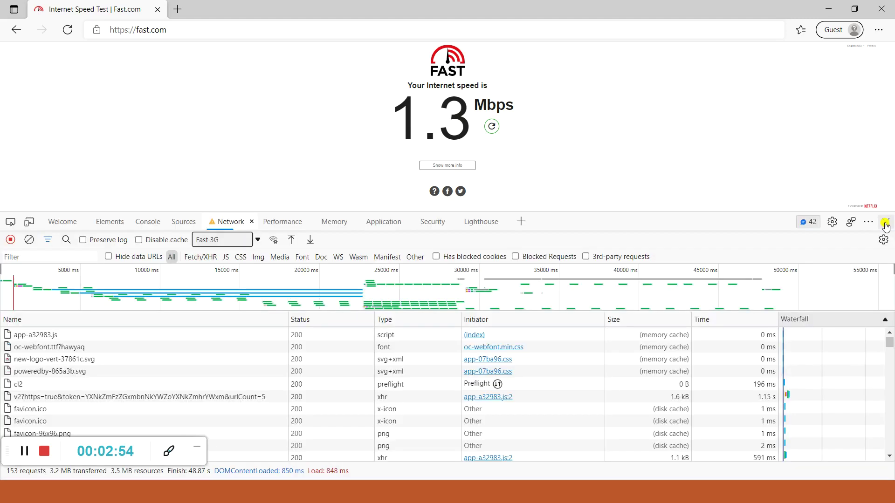
click(233, 240)
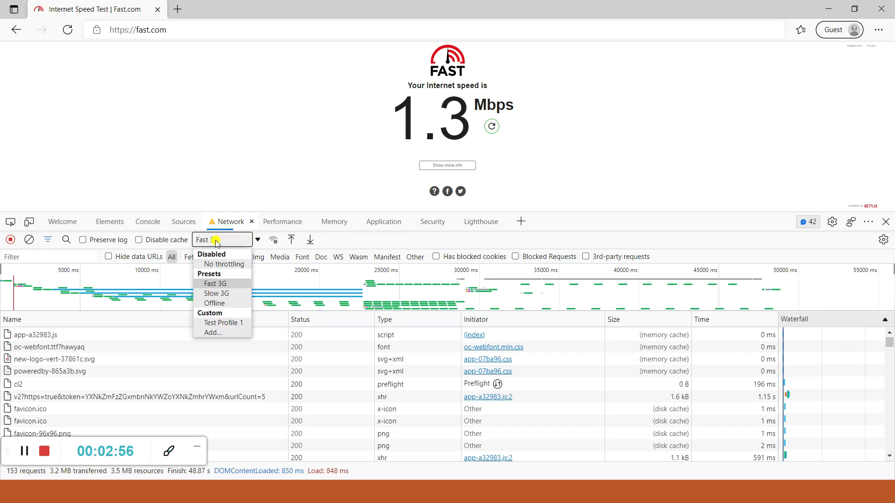
click(223, 321)
click(68, 29)
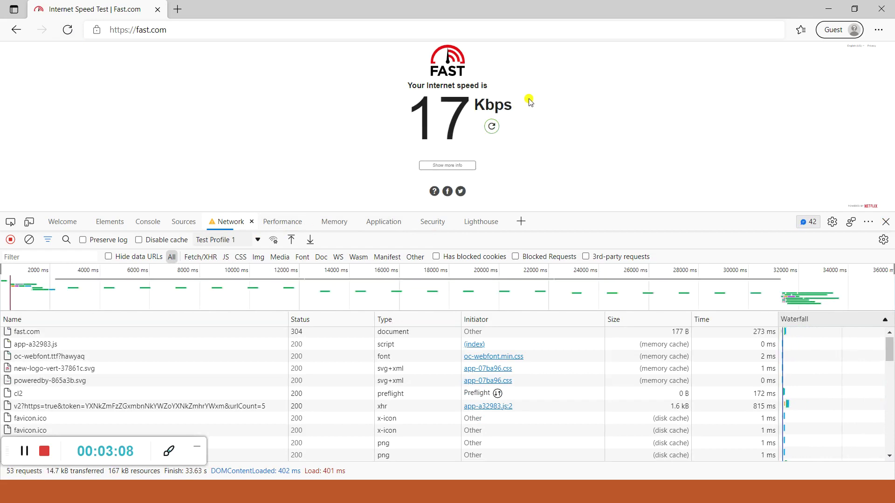
Load google.com in a new browser tab and request DevTools for it
click(182, 12)
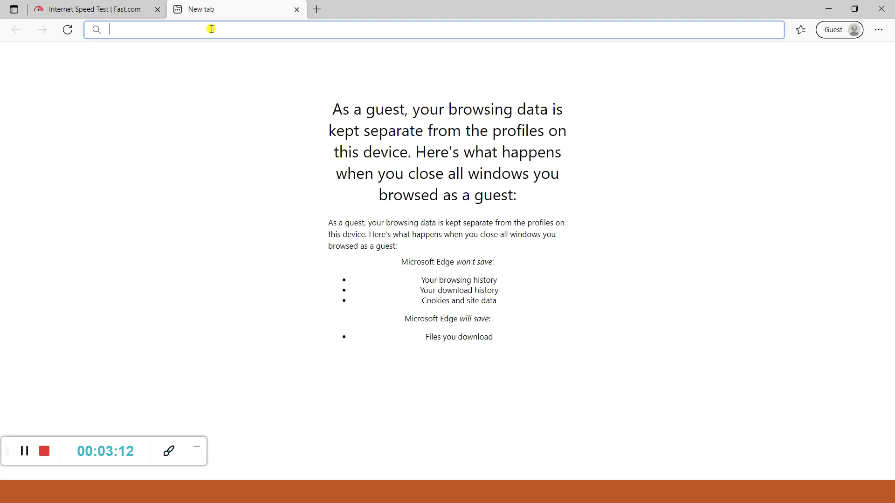
text(google.com)
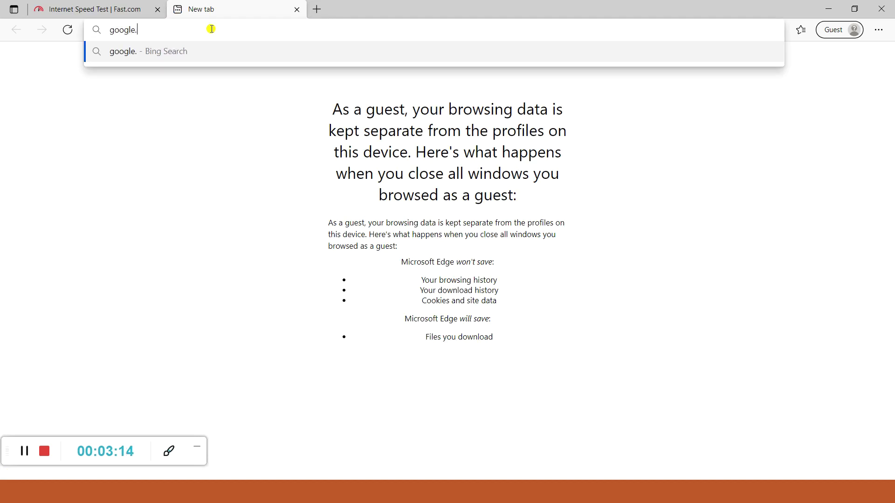
key(Return)
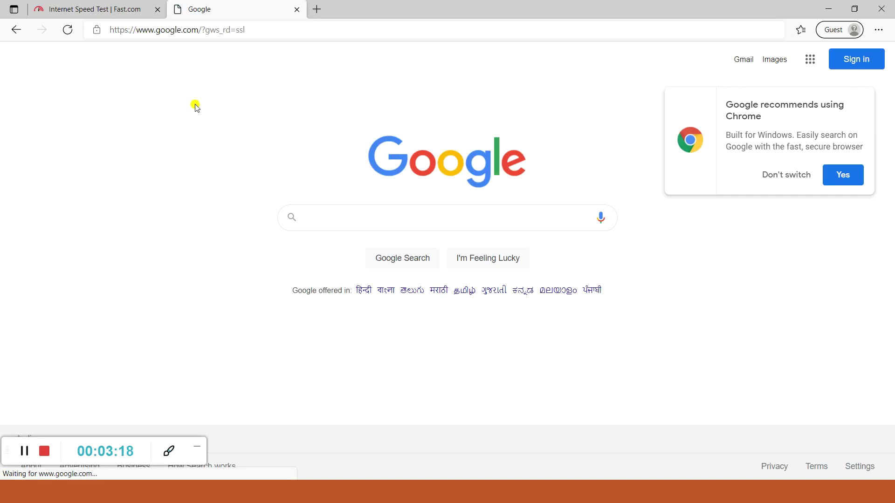
key(F12)
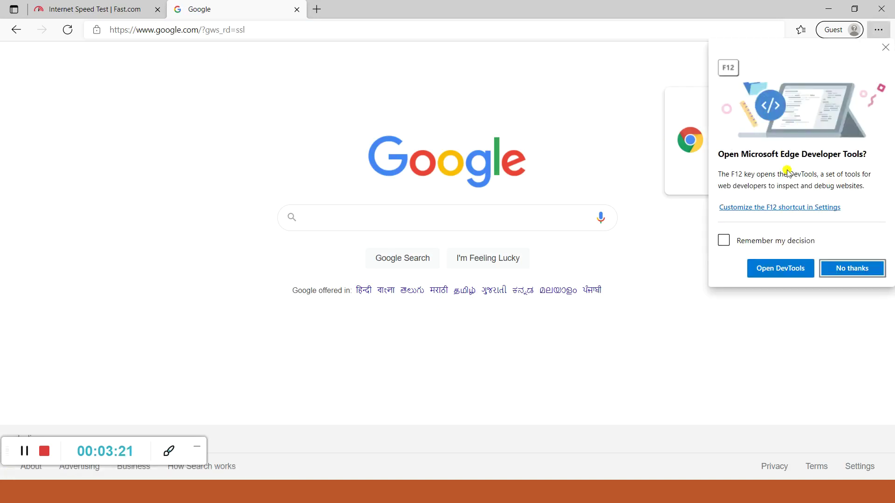
click(780, 269)
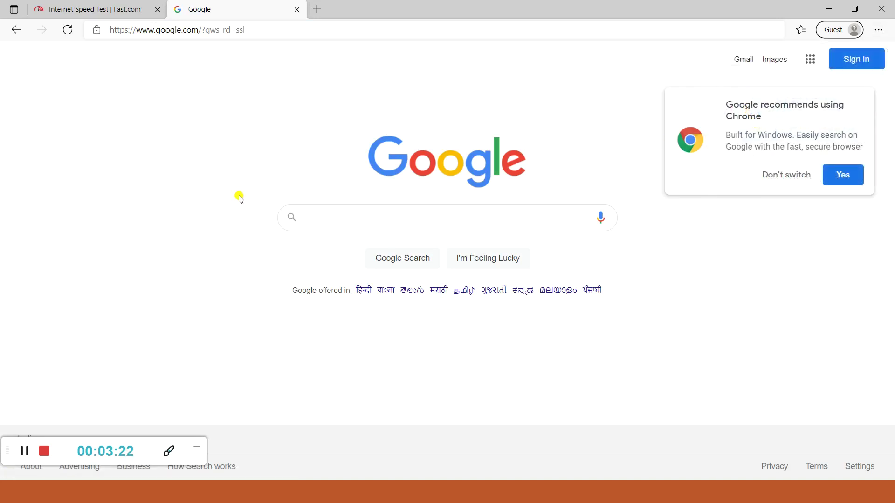
Reload google.com under Test Profile 1 throttling and dismiss the 'Like using Google?' prompt
click(781, 176)
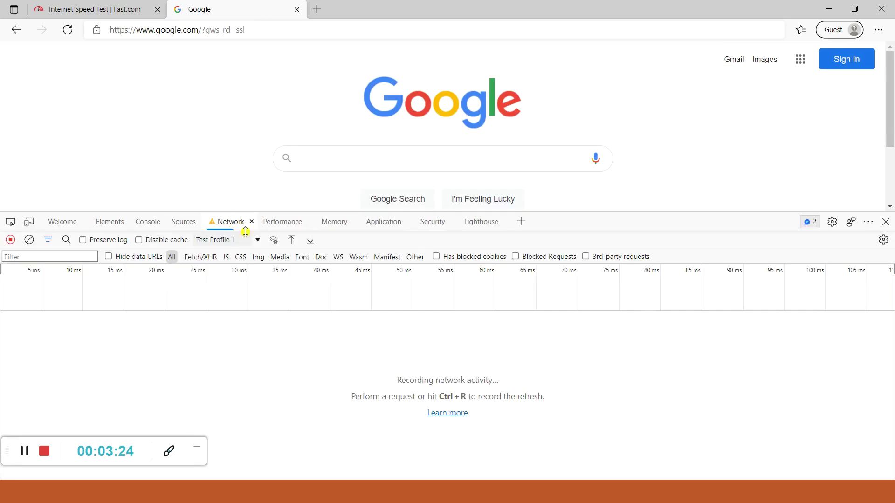
click(221, 241)
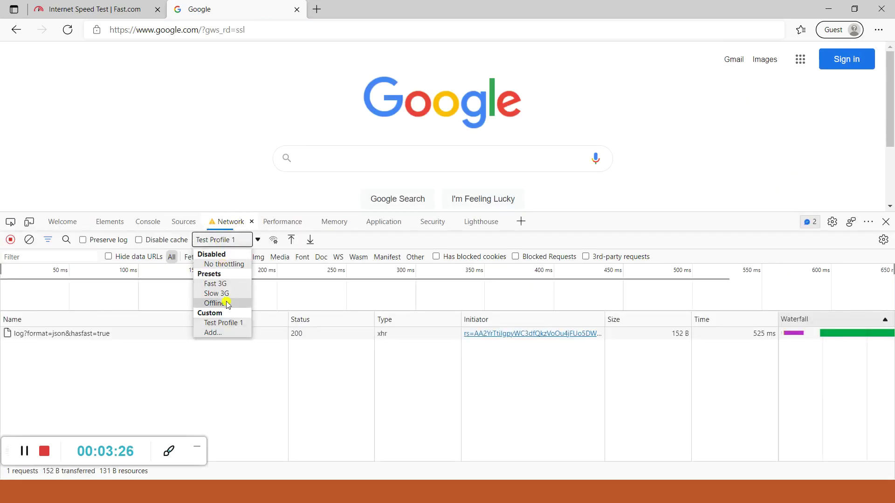
click(227, 323)
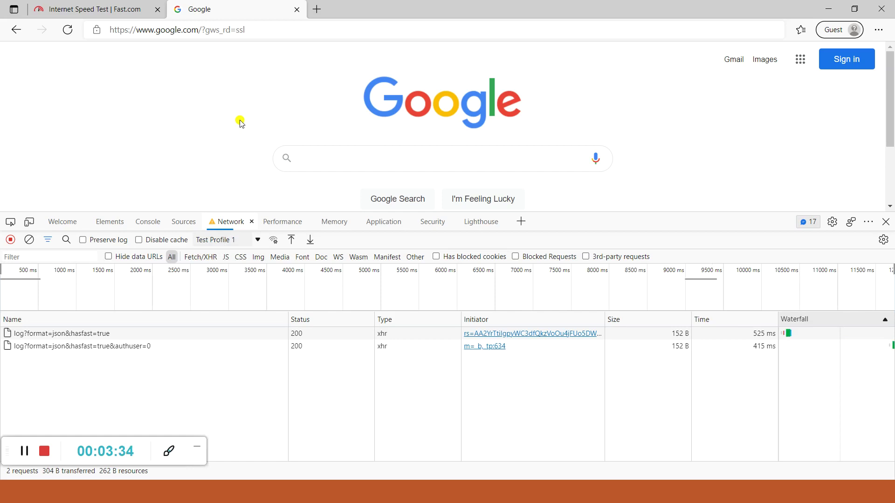
click(67, 30)
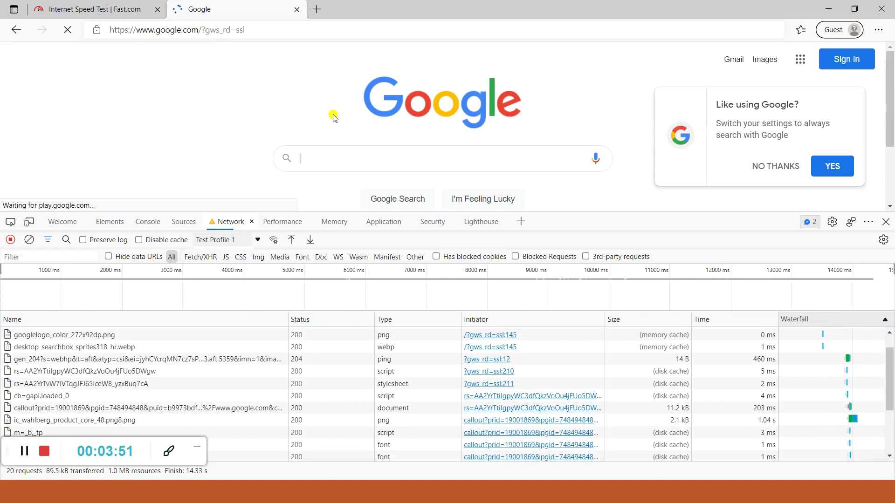
click(763, 169)
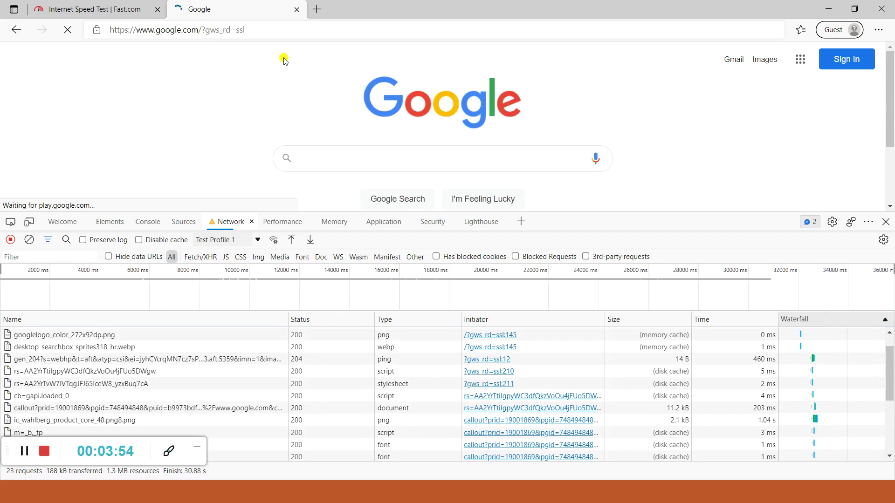
click(228, 240)
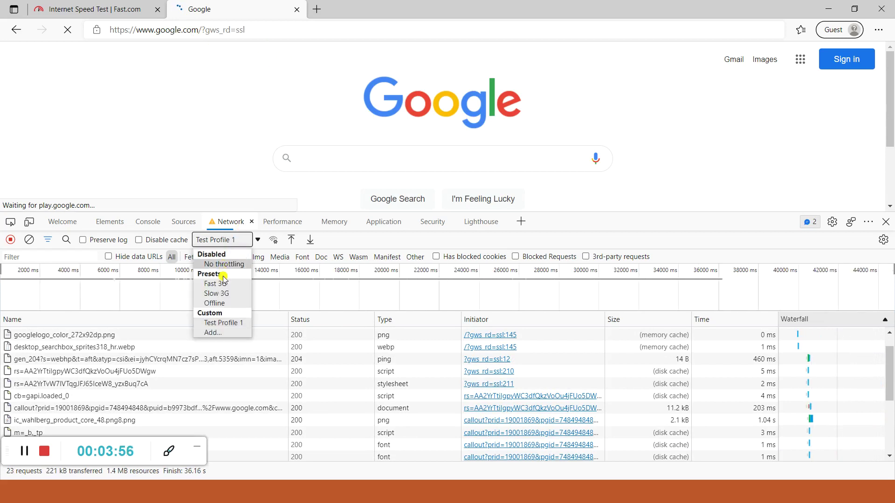
Switch throttling to Fast 3G and reload google.com, logging 16 requests in 1.85 s
click(217, 284)
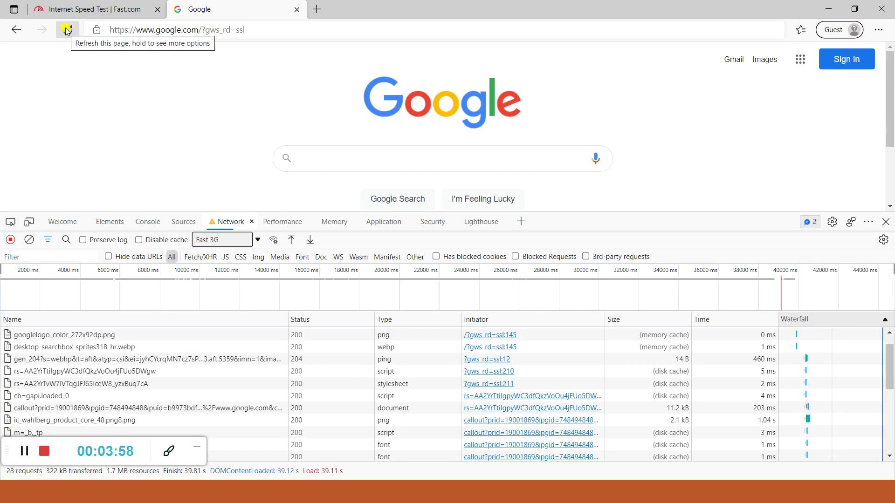
click(68, 30)
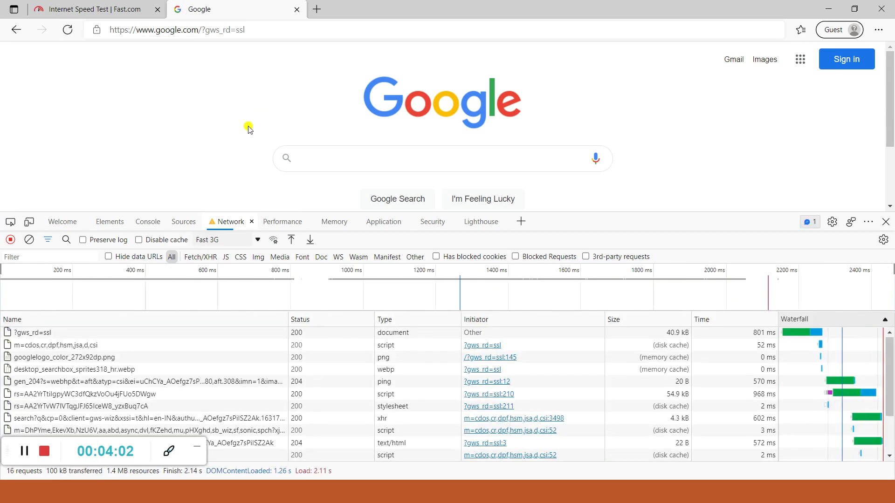
click(67, 30)
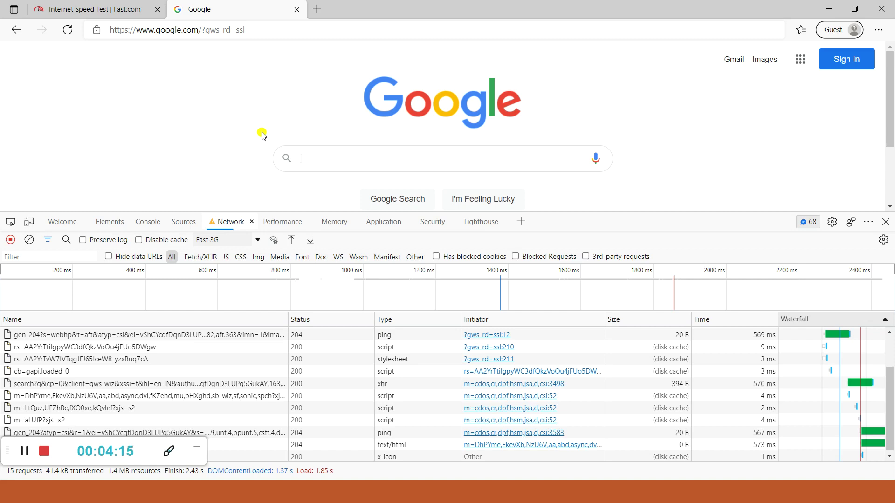
click(222, 238)
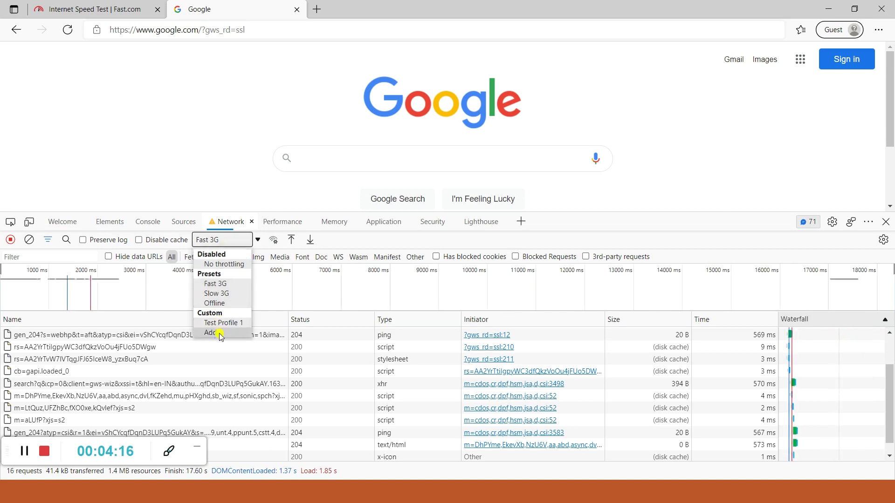